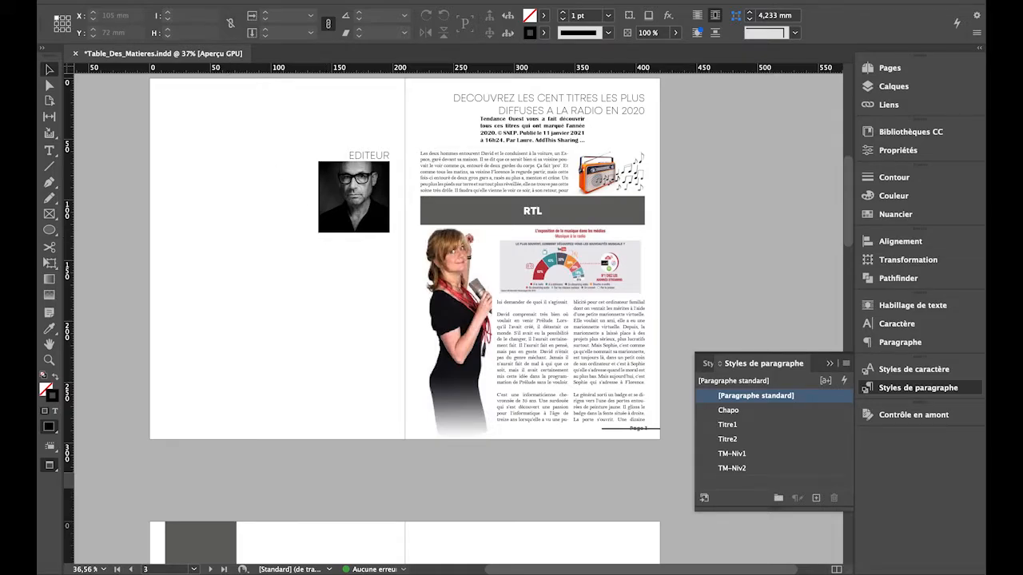
# - Open the table of contents settings and move the dialog so the page headings are uncovered
pyautogui.click(220, 1)
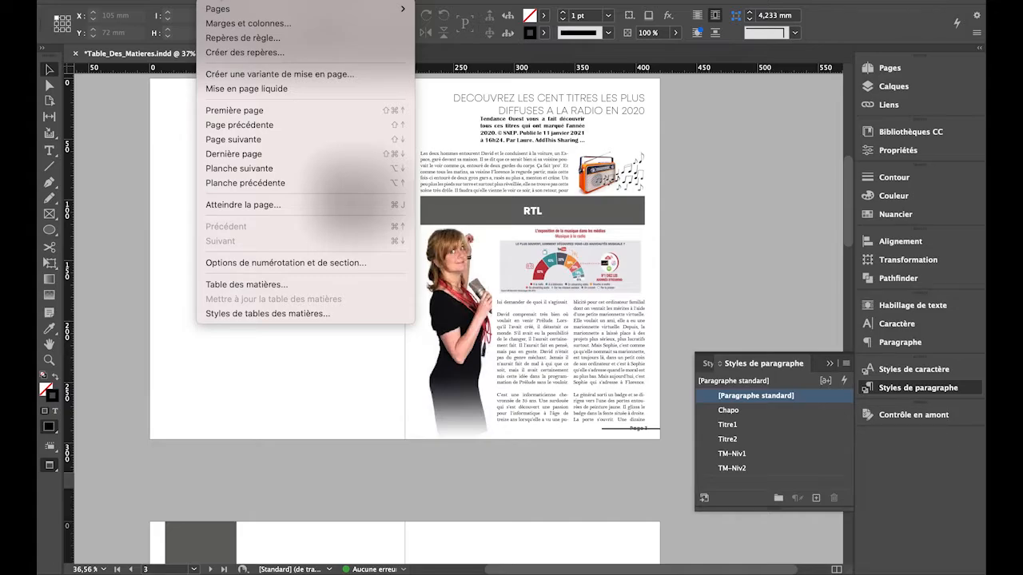
pyautogui.click(239, 285)
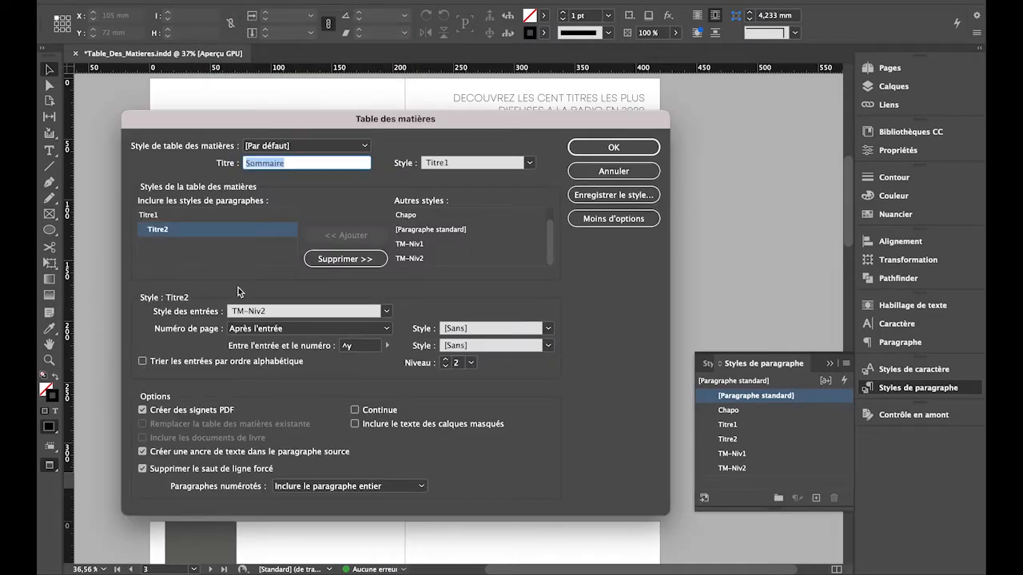
pyautogui.moveTo(300, 163); pyautogui.dragTo(241, 164)
pyautogui.moveTo(234, 126); pyautogui.dragTo(288, 278)
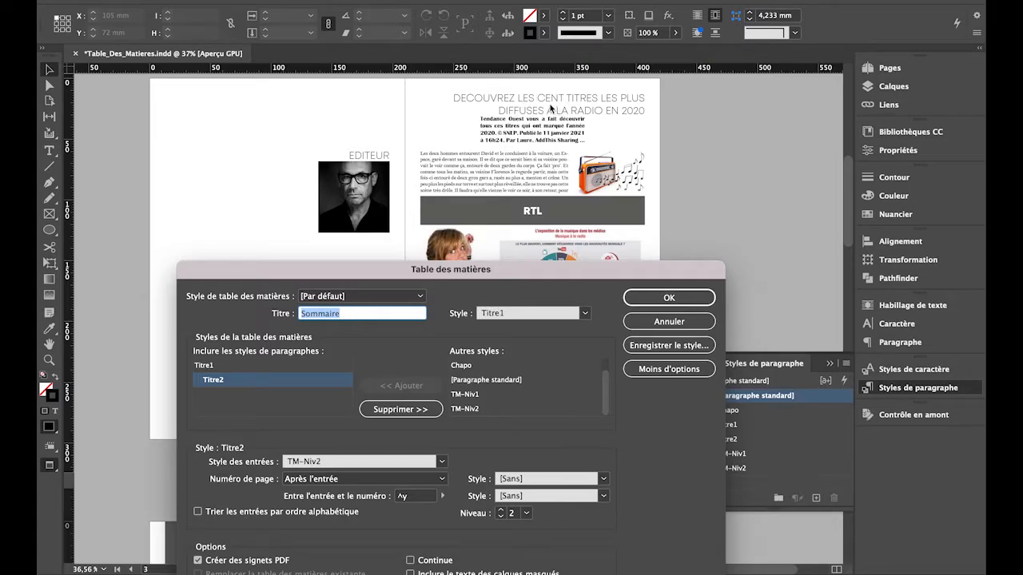
# - Remove Titre1 and Titre2 from the paragraph styles included in the table of contents
pyautogui.click(260, 366)
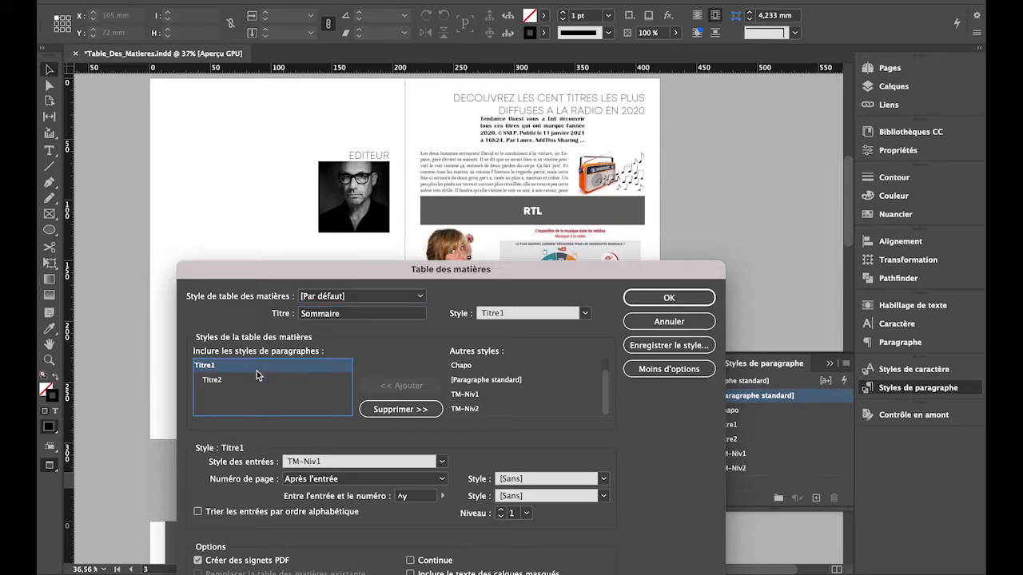
pyautogui.click(251, 383)
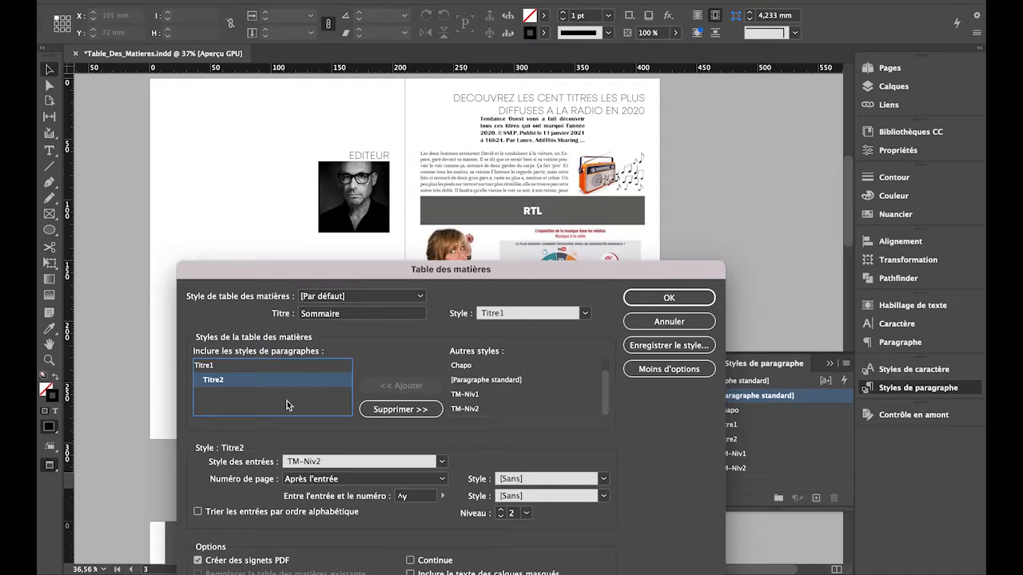
pyautogui.click(392, 414)
pyautogui.click(393, 417)
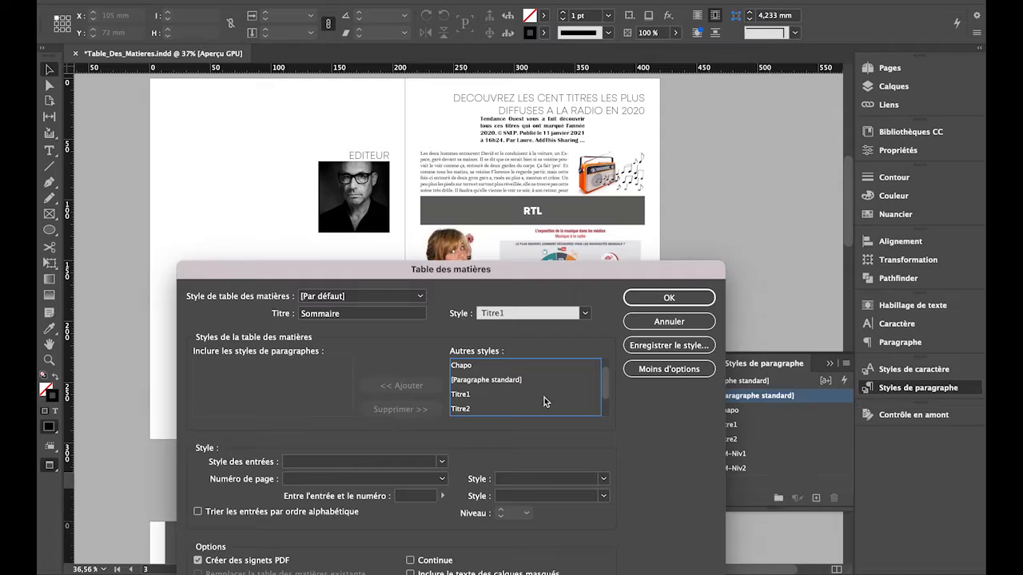
# - Add the Titre1 and Titre2 paragraph styles to the styles included in the table of contents
pyautogui.moveTo(601, 386); pyautogui.dragTo(604, 397)
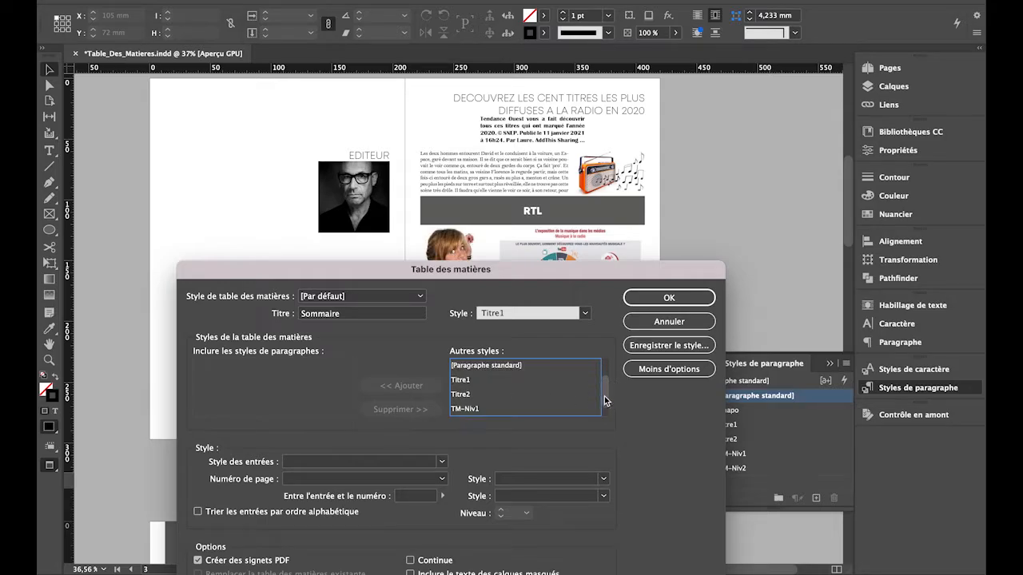
pyautogui.click(458, 382)
pyautogui.click(401, 385)
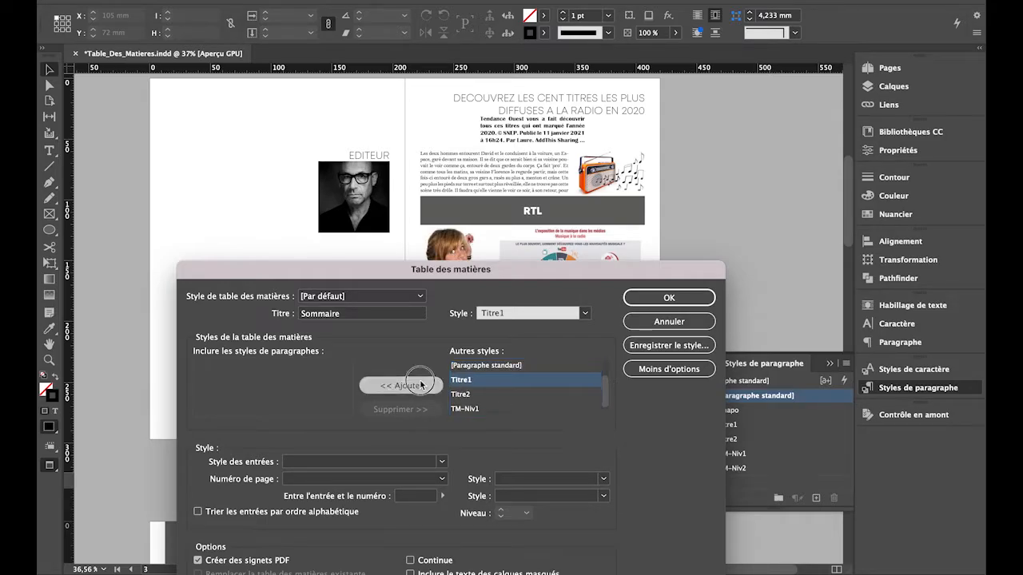
pyautogui.click(462, 384)
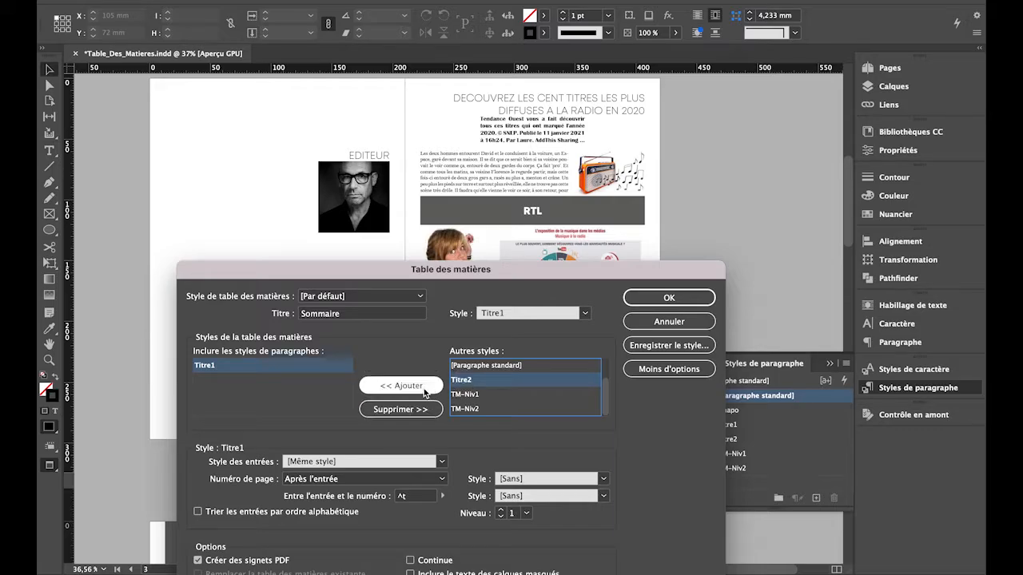
pyautogui.click(401, 386)
# - Compare the entry settings of the included Titre1 and Titre2 styles, with the full set of options in view
pyautogui.click(235, 370)
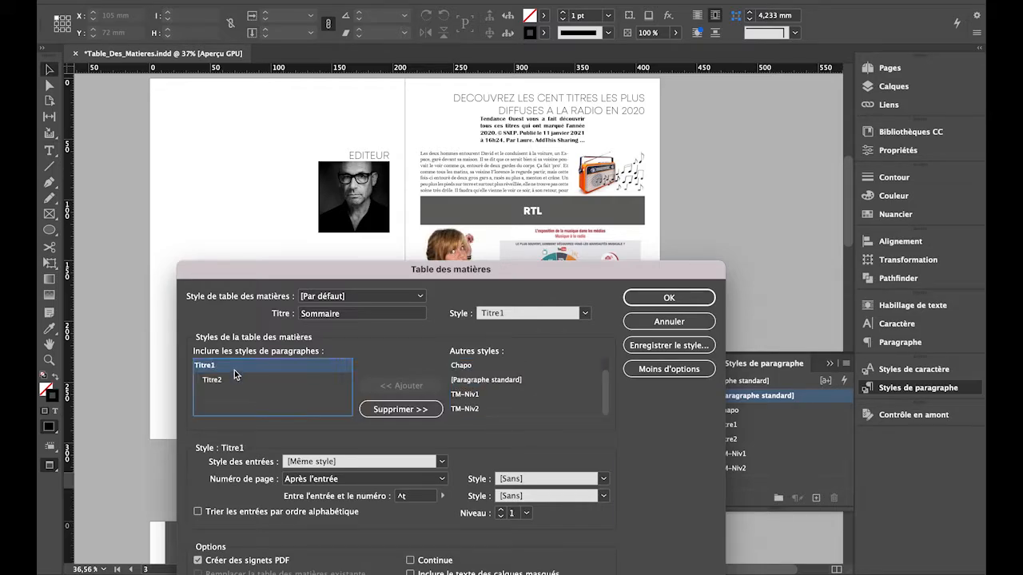
pyautogui.click(231, 379)
pyautogui.click(230, 371)
pyautogui.click(663, 370)
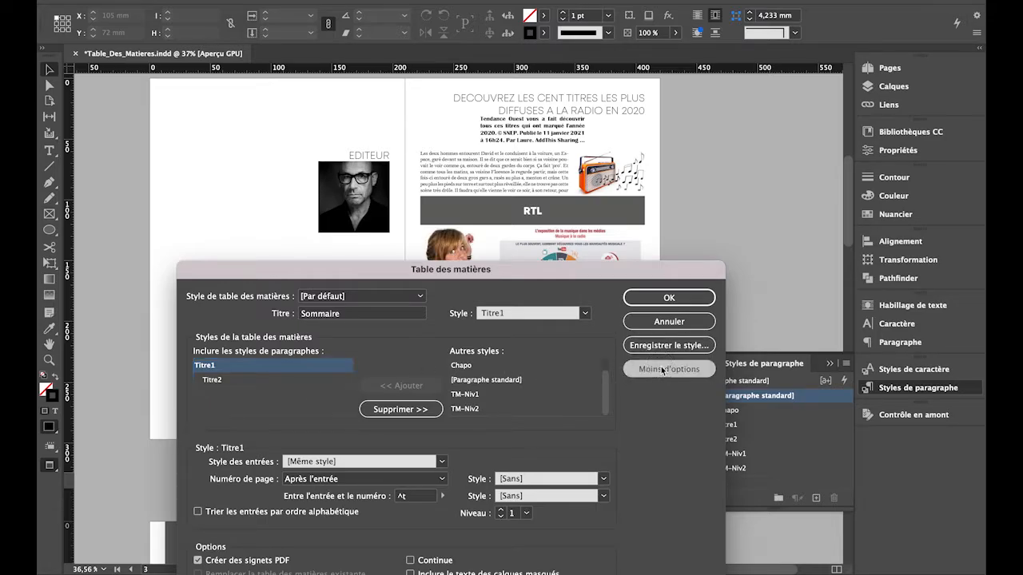
pyautogui.click(663, 372)
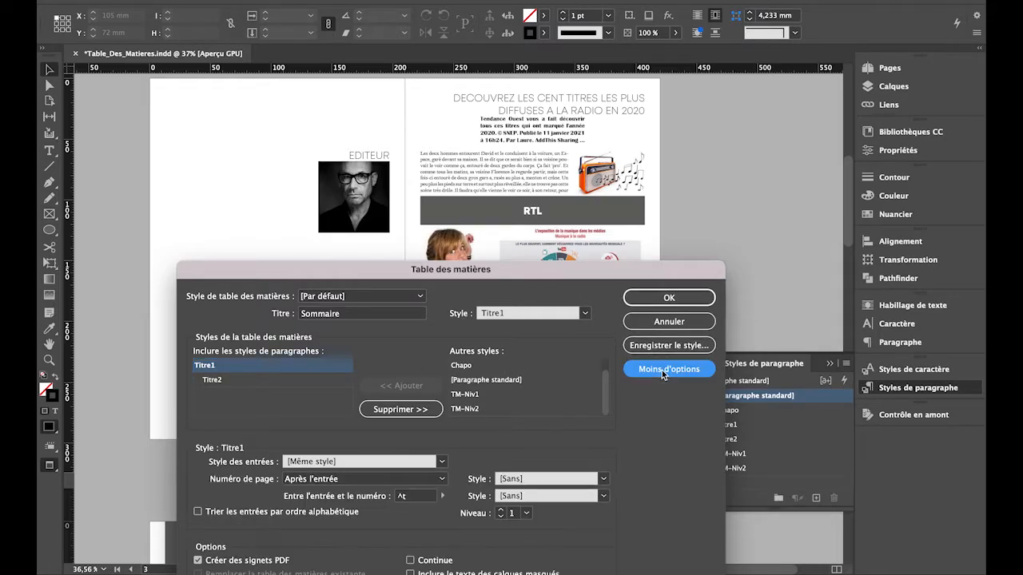
pyautogui.moveTo(539, 278); pyautogui.dragTo(541, 164)
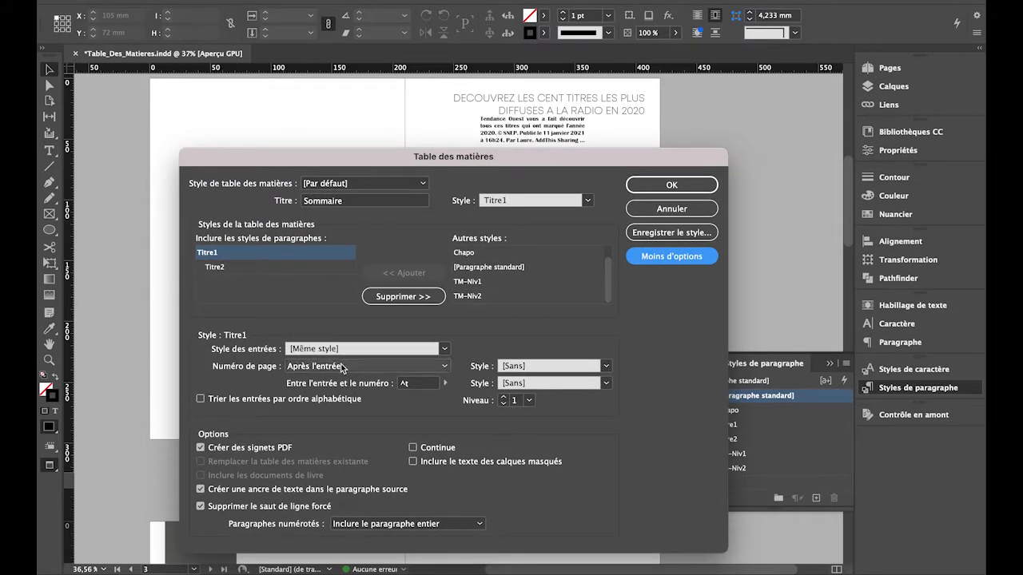
pyautogui.click(235, 253)
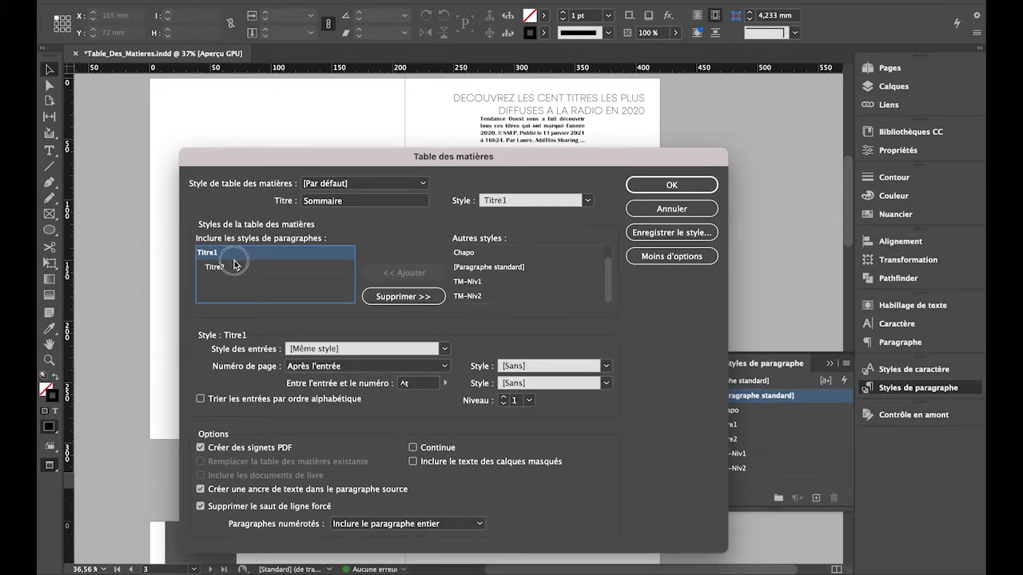
pyautogui.click(234, 267)
pyautogui.click(234, 256)
pyautogui.click(235, 265)
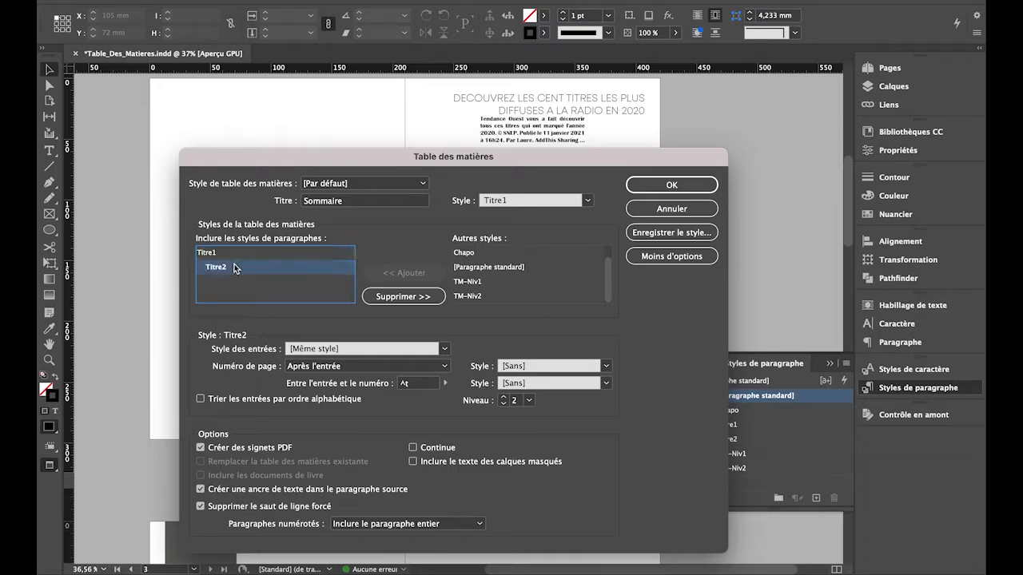
pyautogui.click(234, 255)
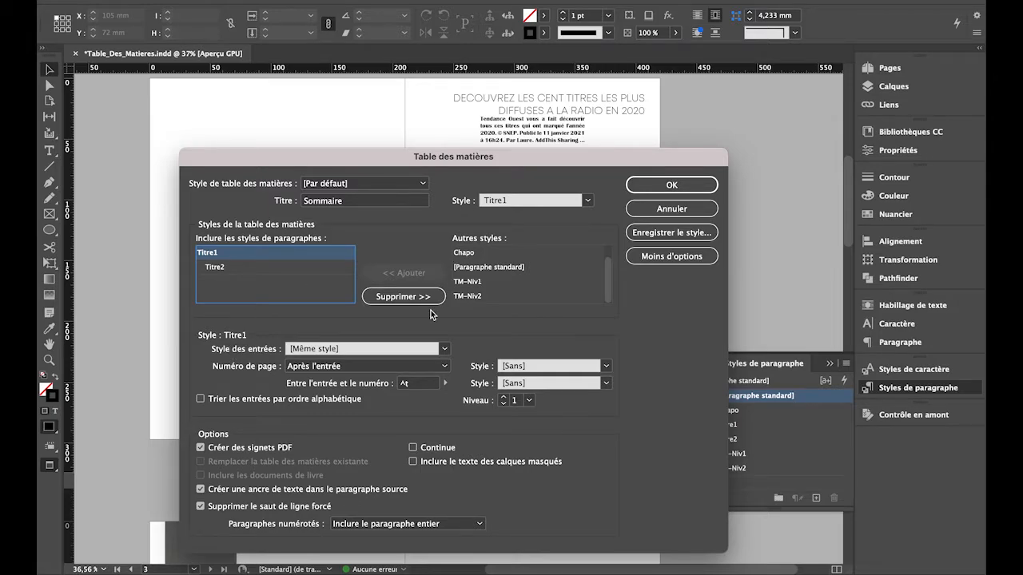
# - Assign the TM-Niv1 entry style to Titre1 and use a right indent tab (^y) between entry and page number
pyautogui.click(445, 350)
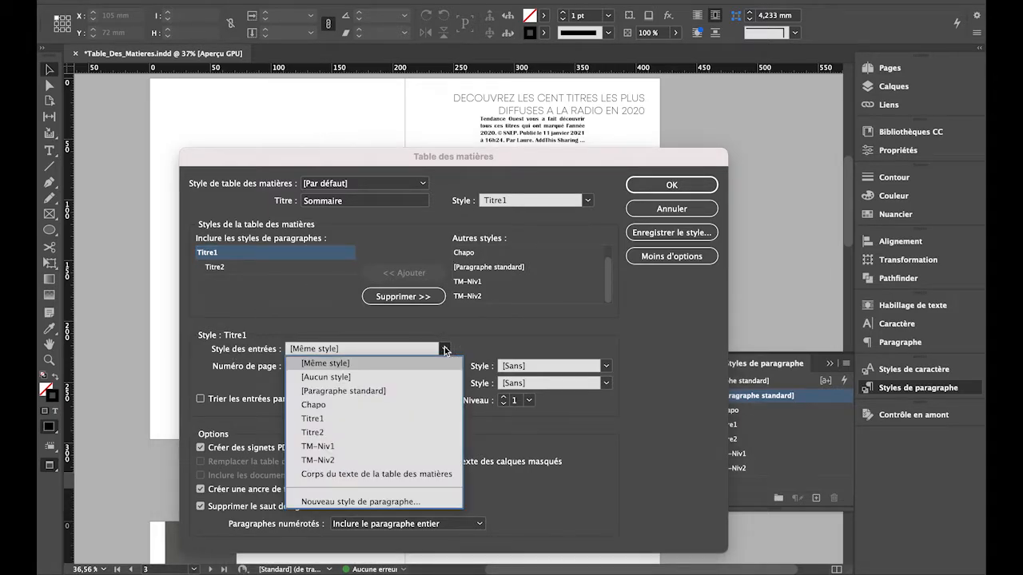
pyautogui.click(325, 447)
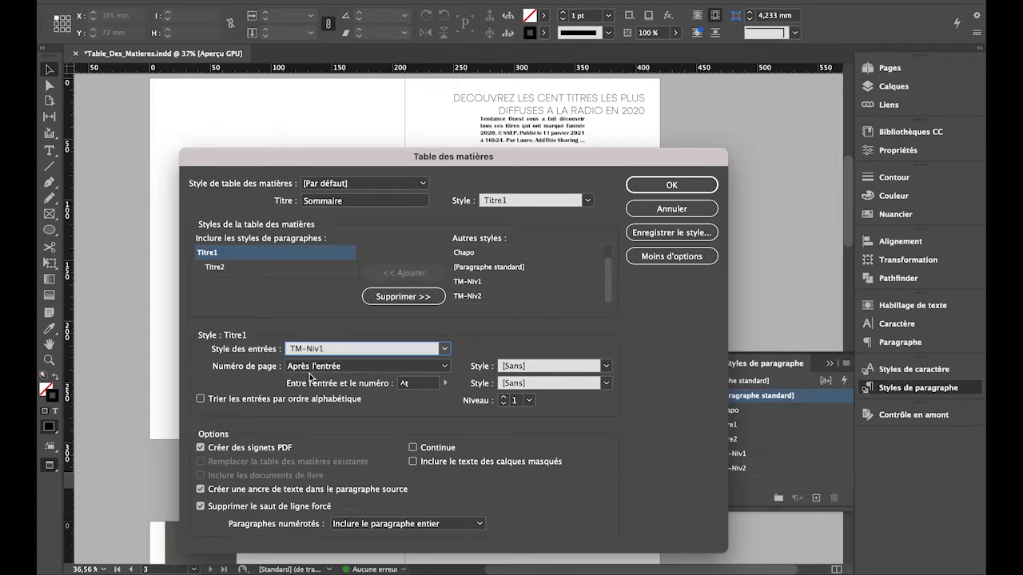
pyautogui.click(426, 386)
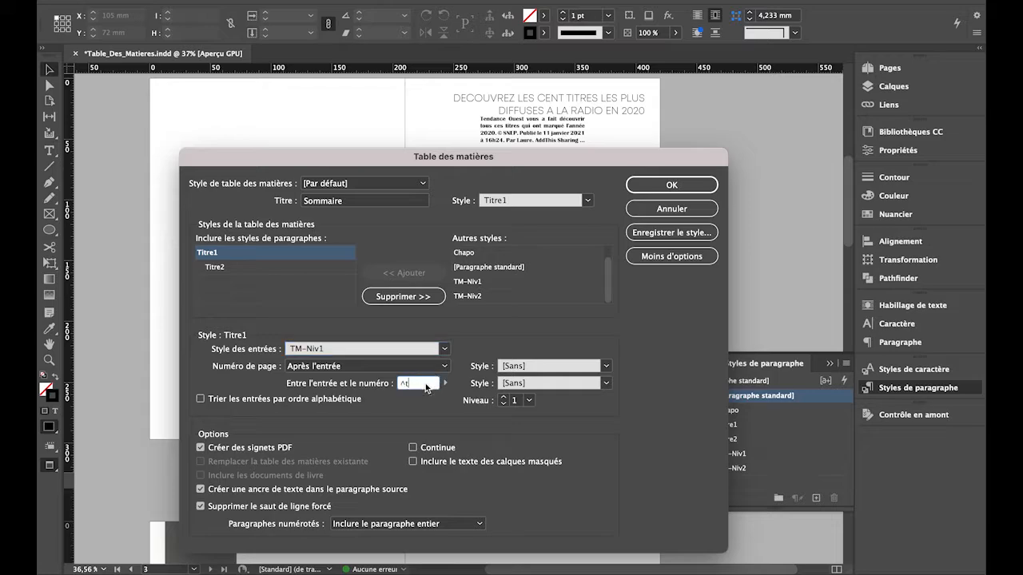
pyautogui.press('BackSpace')
pyautogui.press('BackSpace')
pyautogui.click(445, 384)
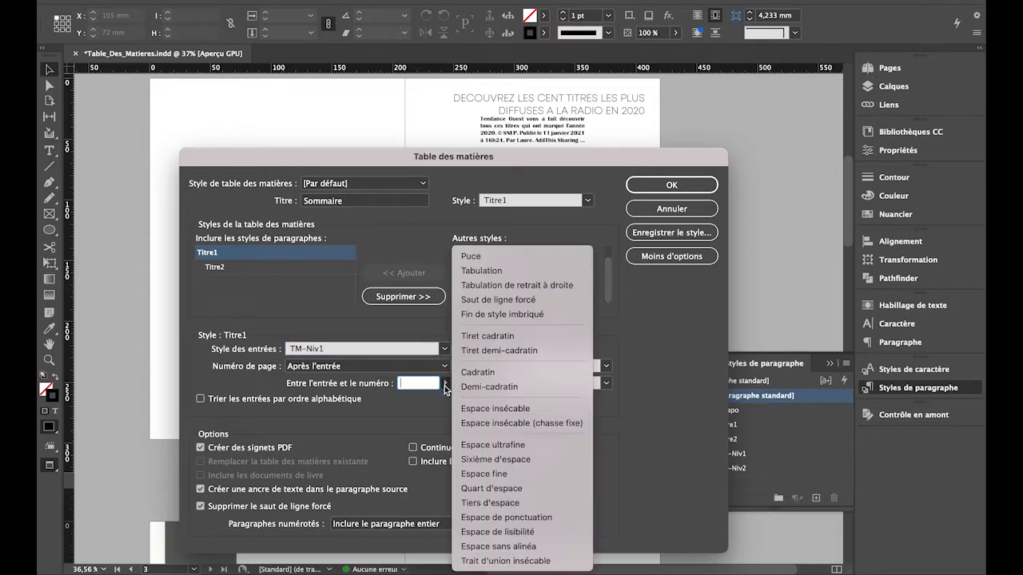
pyautogui.click(502, 286)
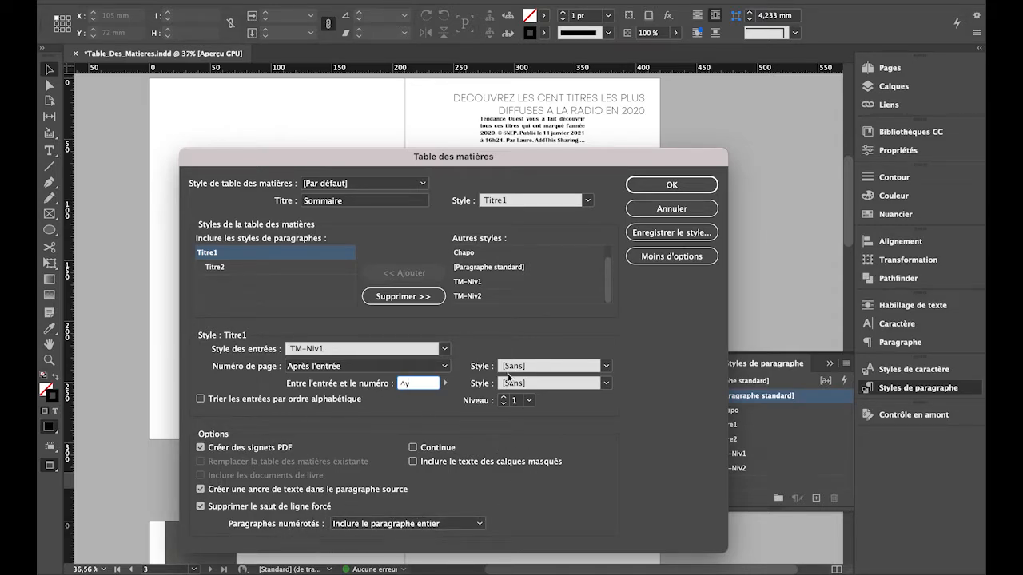
# - Review the available level values for Titre1 and the choices for handling numbered paragraphs
pyautogui.click(531, 402)
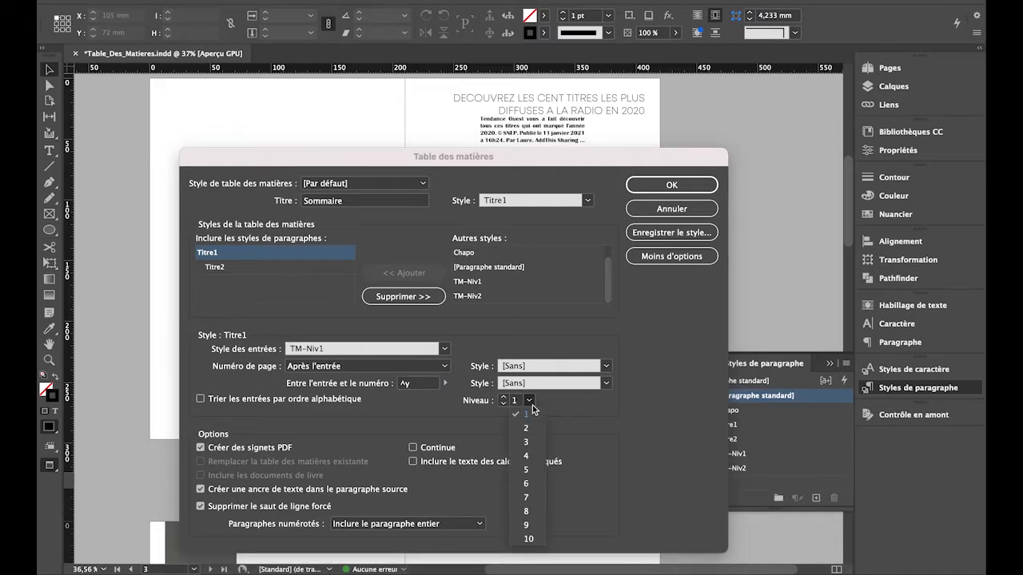
pyautogui.click(560, 402)
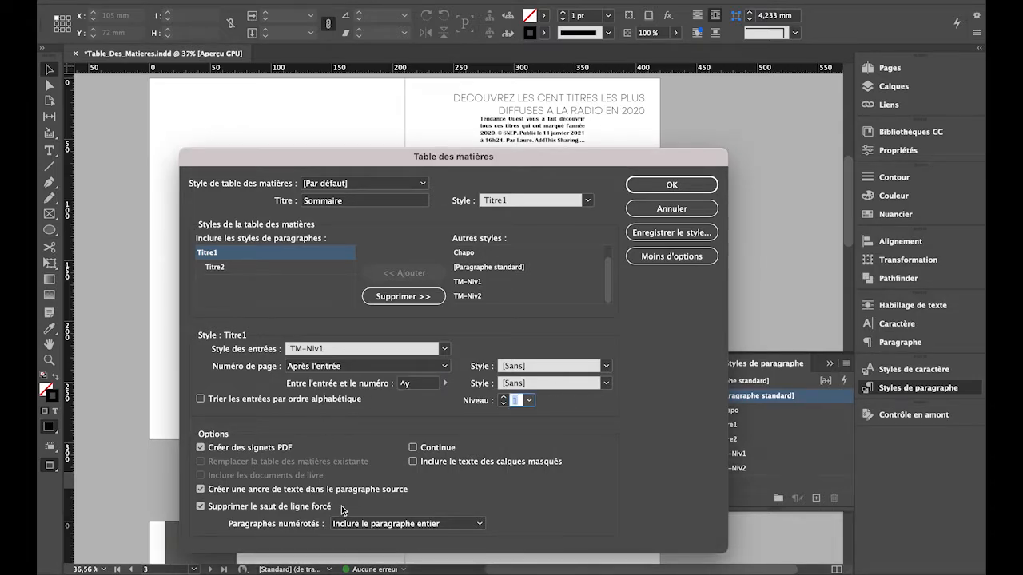
pyautogui.click(358, 525)
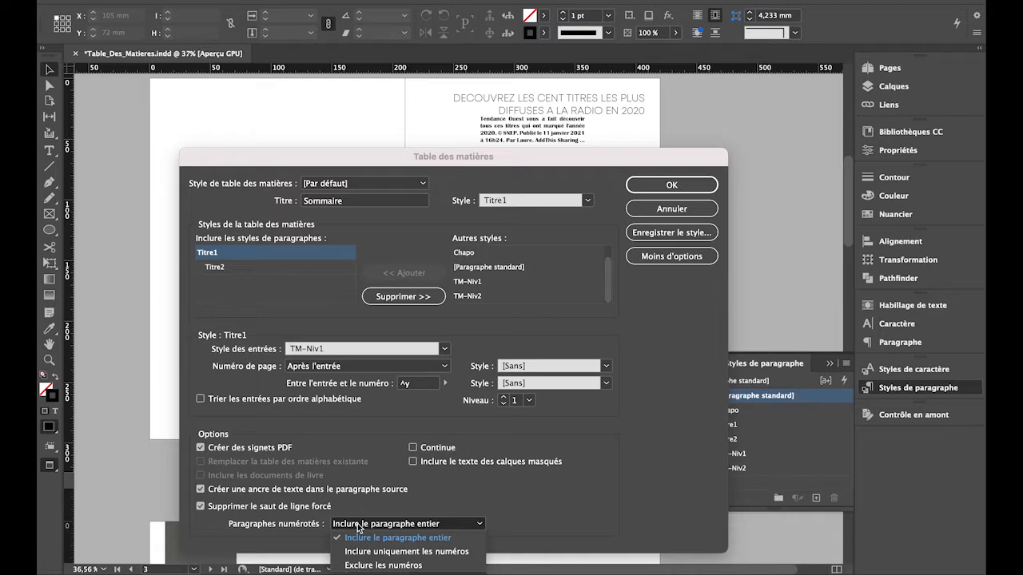
pyautogui.click(273, 309)
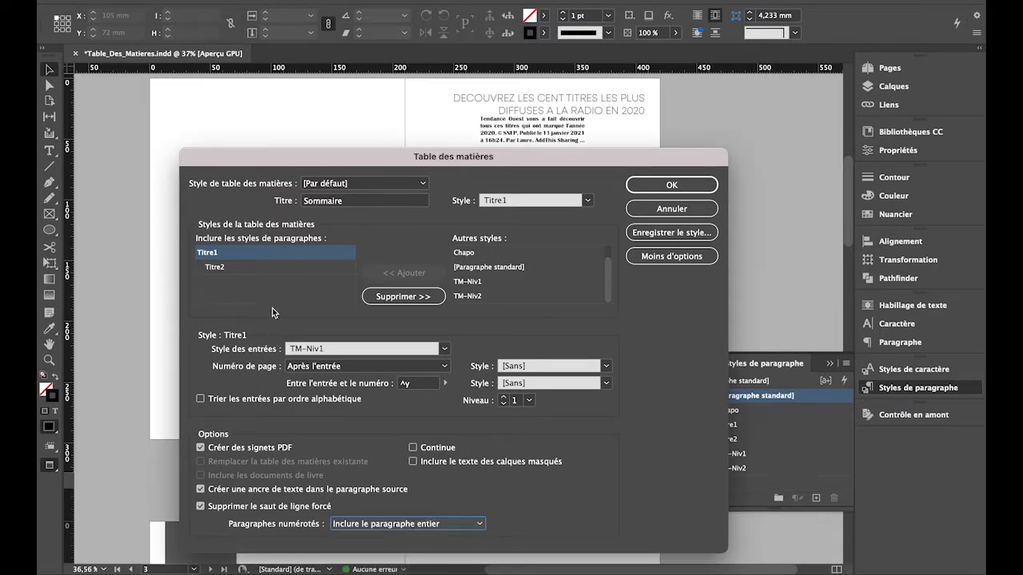
# - Assign the TM-Niv2 entry style to Titre2 and use a right indent tab (^y) between entry and page number
pyautogui.click(234, 268)
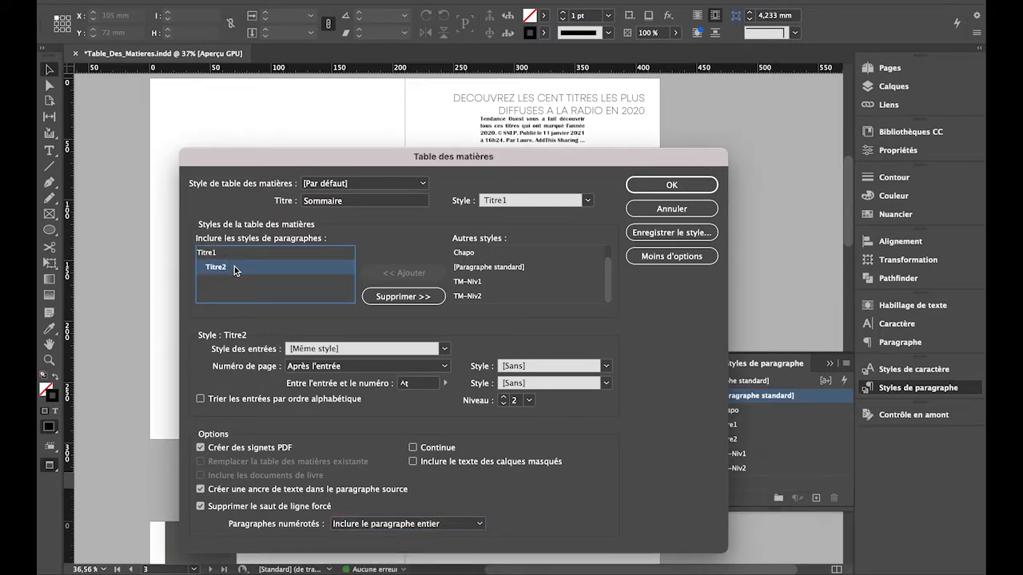
pyautogui.click(445, 350)
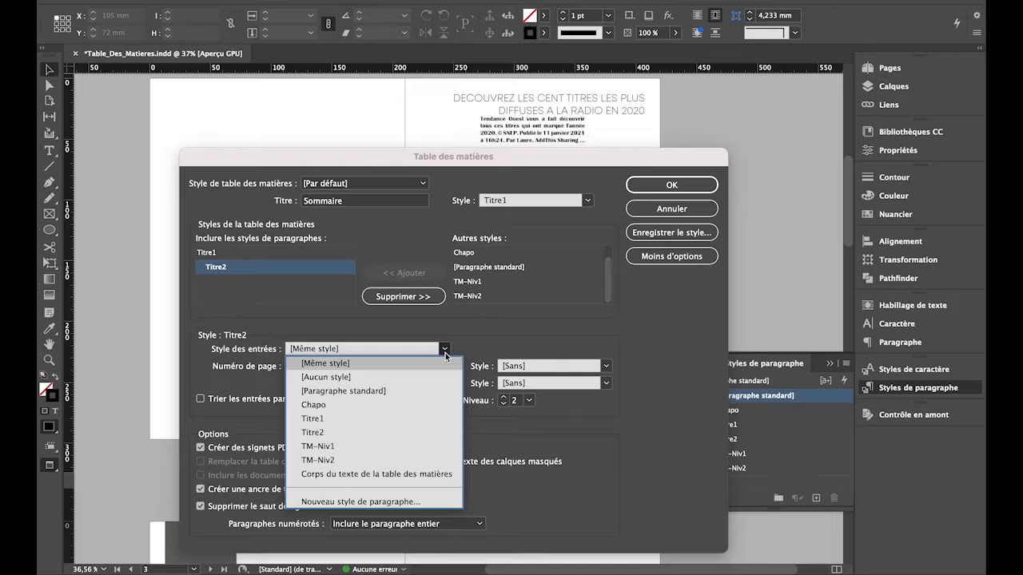
pyautogui.click(350, 461)
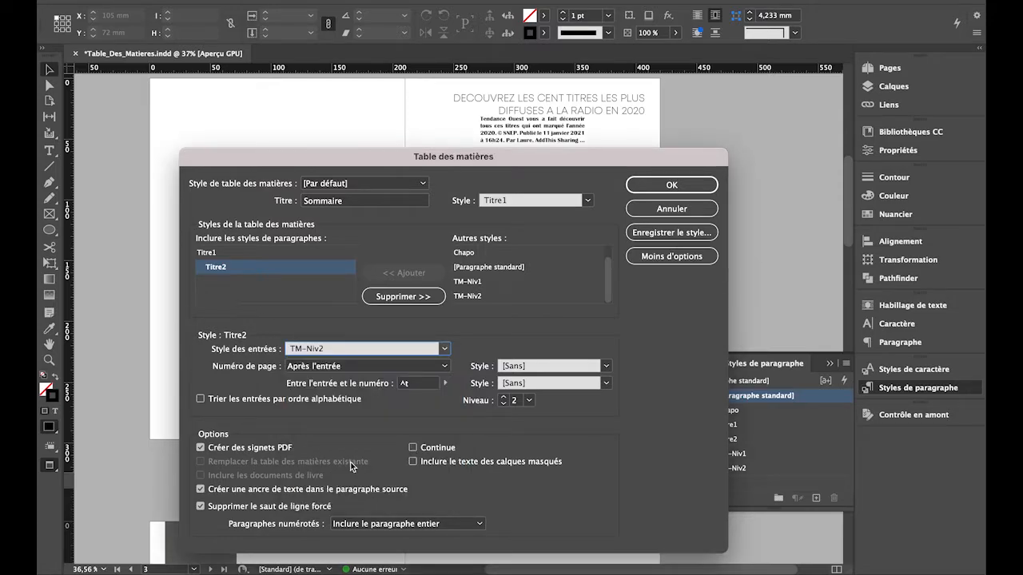
pyautogui.click(411, 384)
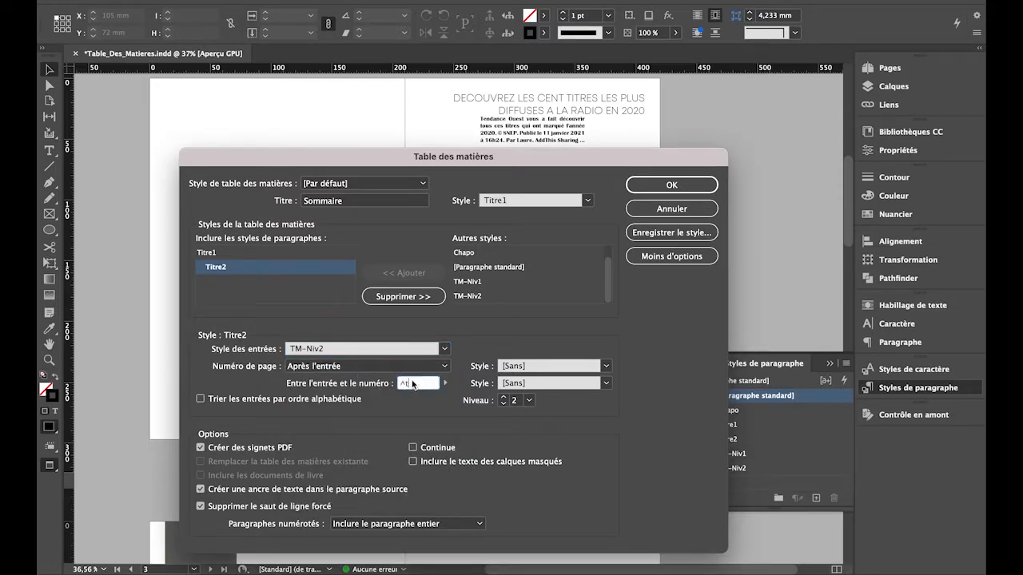
pyautogui.press('BackSpace')
pyautogui.click(446, 385)
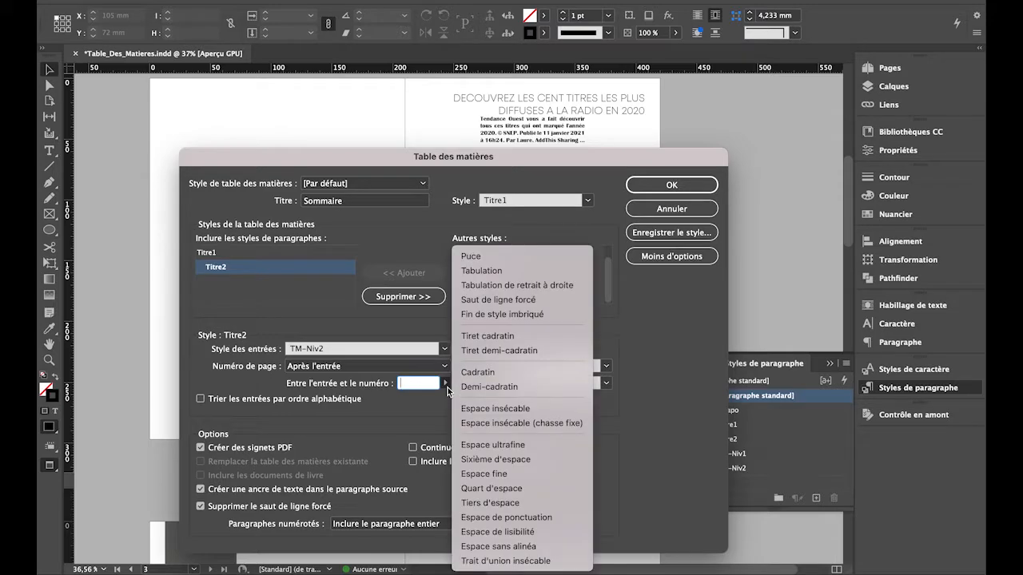
pyautogui.click(517, 288)
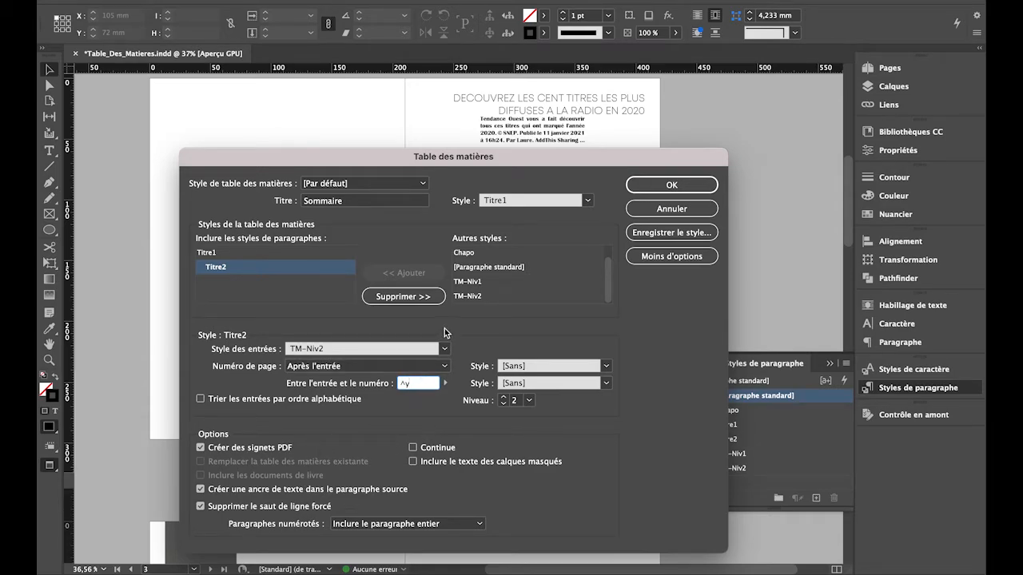
# - Generate the table of contents and place it below the editor photo in a frame about 59 × 146 mm, with guides displayed
pyautogui.moveTo(439, 156); pyautogui.dragTo(434, 148)
pyautogui.click(667, 178)
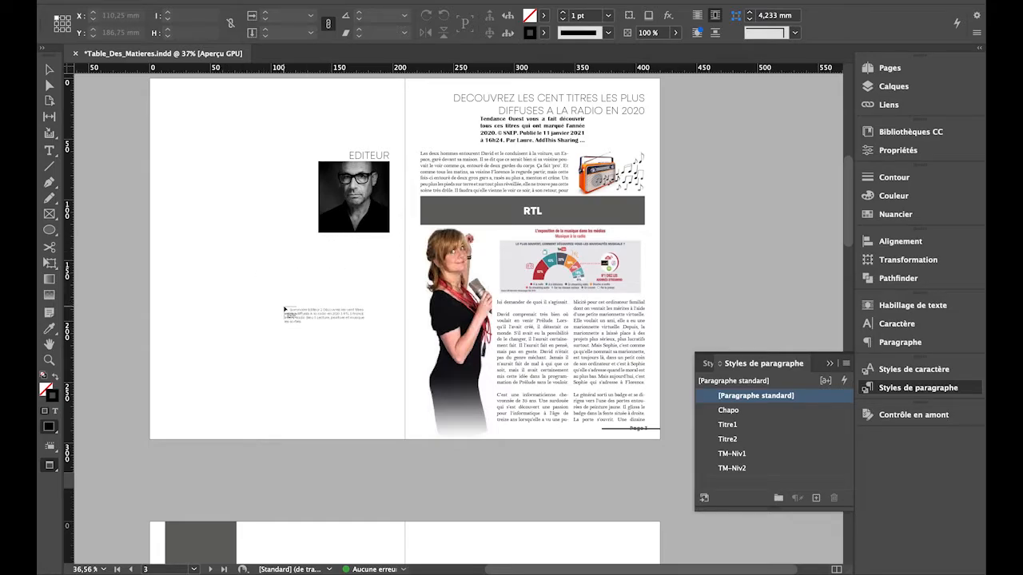
pyautogui.press('w')
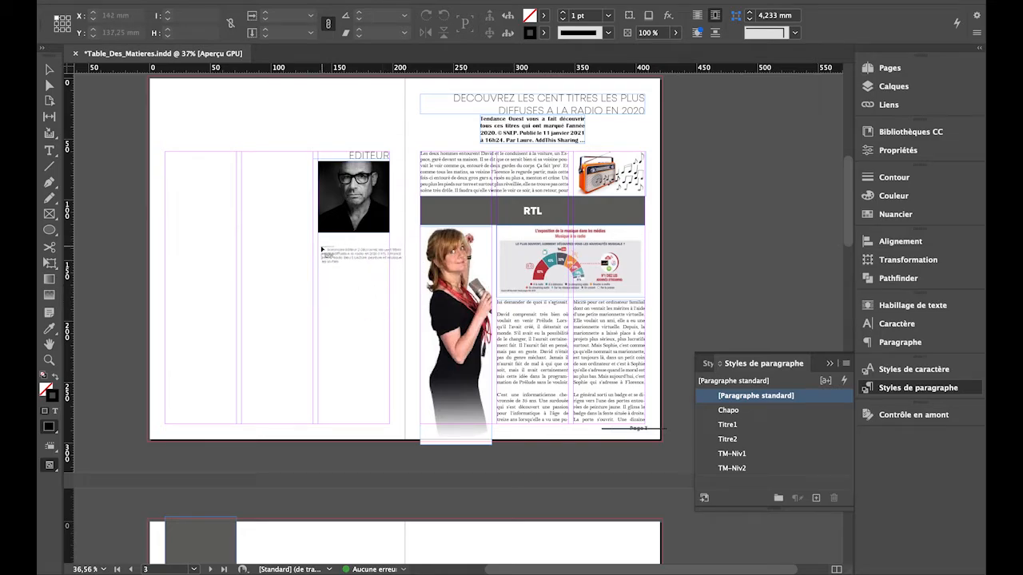
pyautogui.moveTo(318, 246)
pyautogui.mouseDown()
pyautogui.moveTo(395, 393)
pyautogui.moveTo(390, 424)
pyautogui.mouseUp()
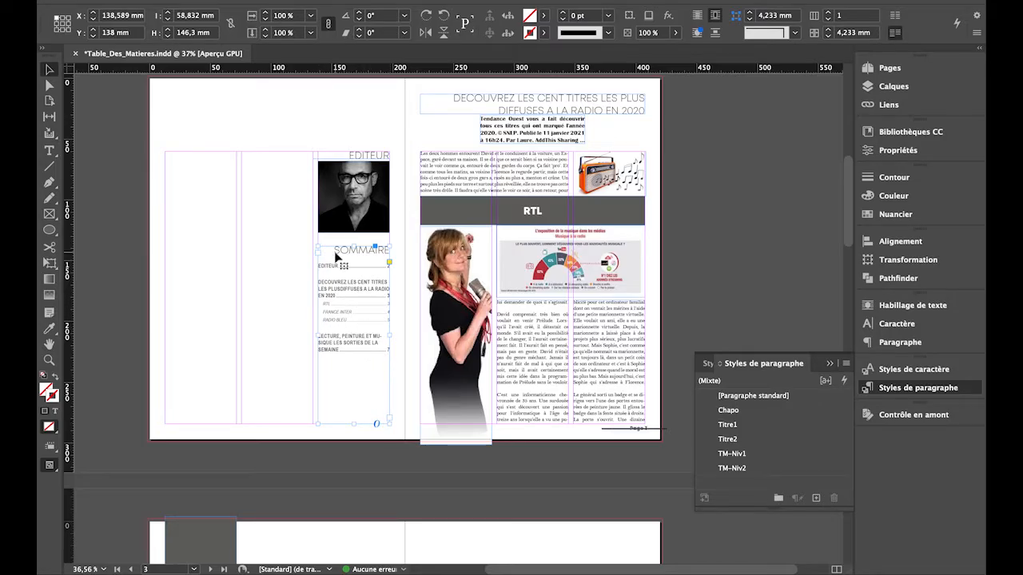
pyautogui.scroll(5, 336, 255)
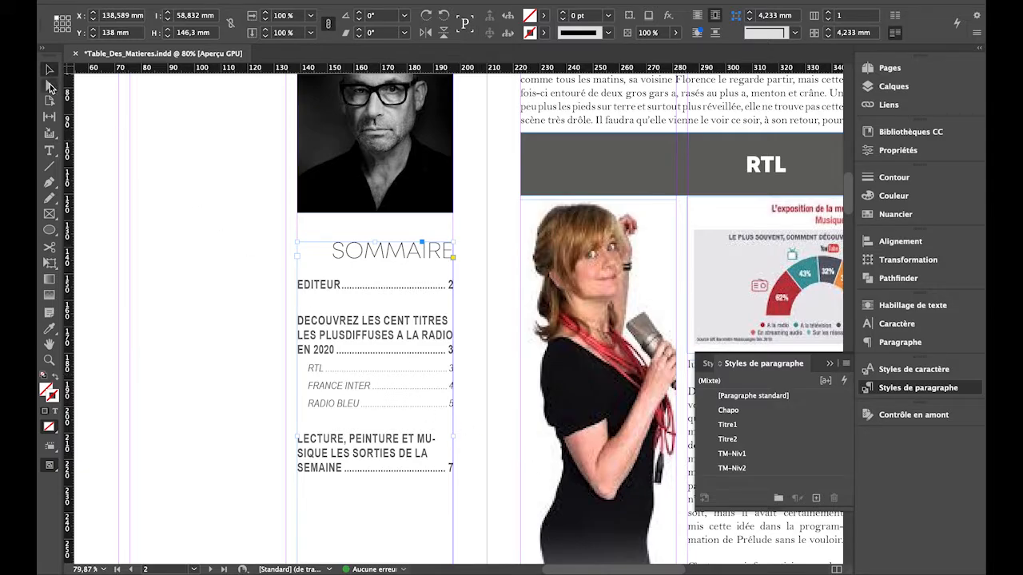
pyautogui.click(160, 142)
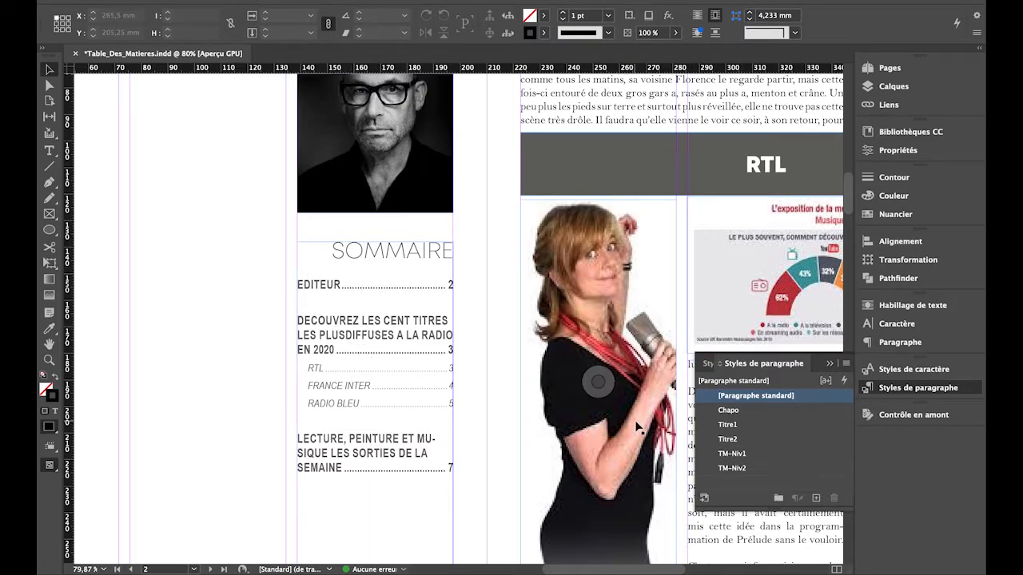
pyautogui.click(735, 455)
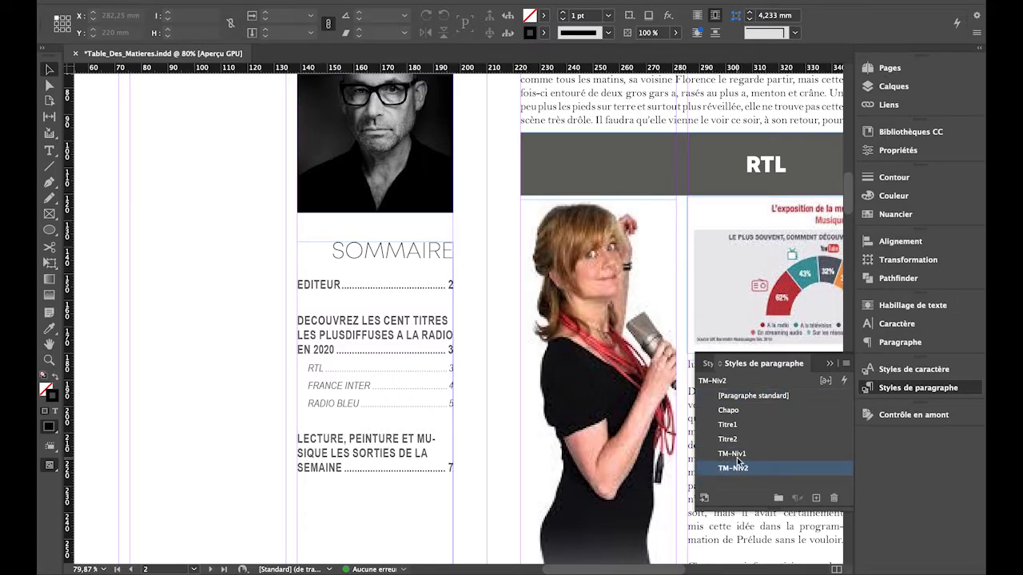
pyautogui.click(733, 454)
pyautogui.click(735, 472)
pyautogui.scroll(-5, 503, 371)
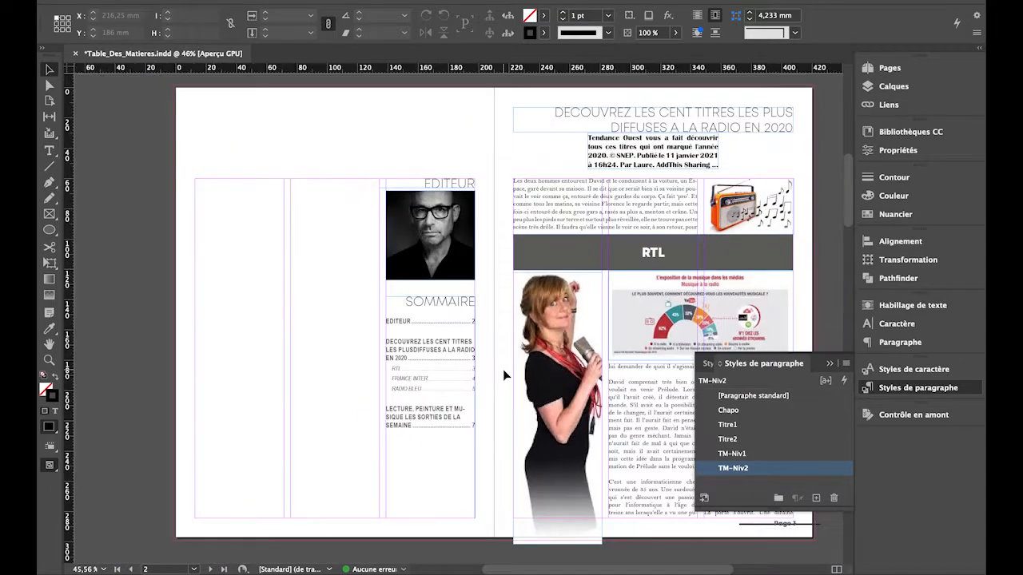
# - Select the SOMMAIRE text frame below the editor photo and update its table of contents
pyautogui.click(458, 360)
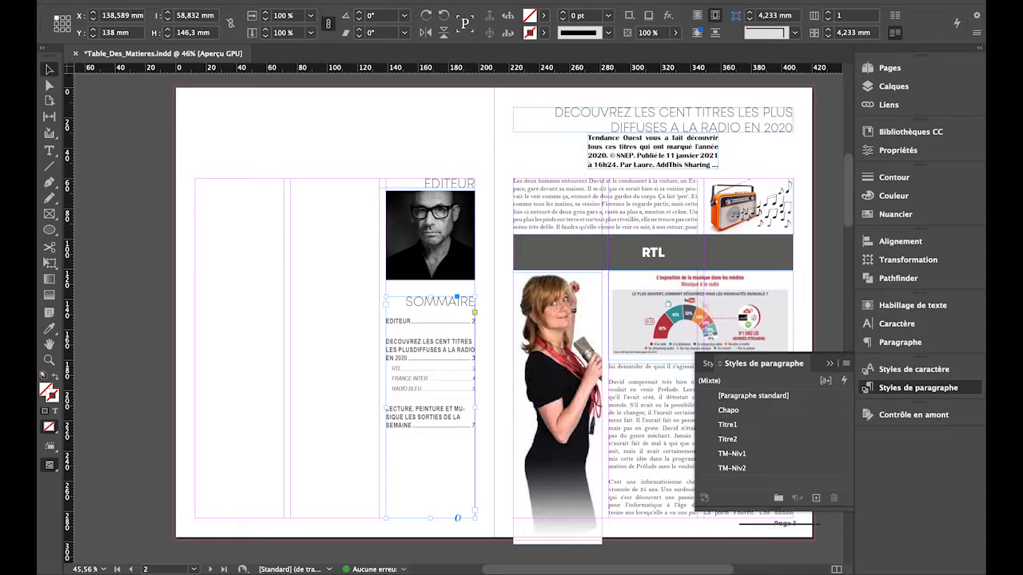
pyautogui.click(211, 2)
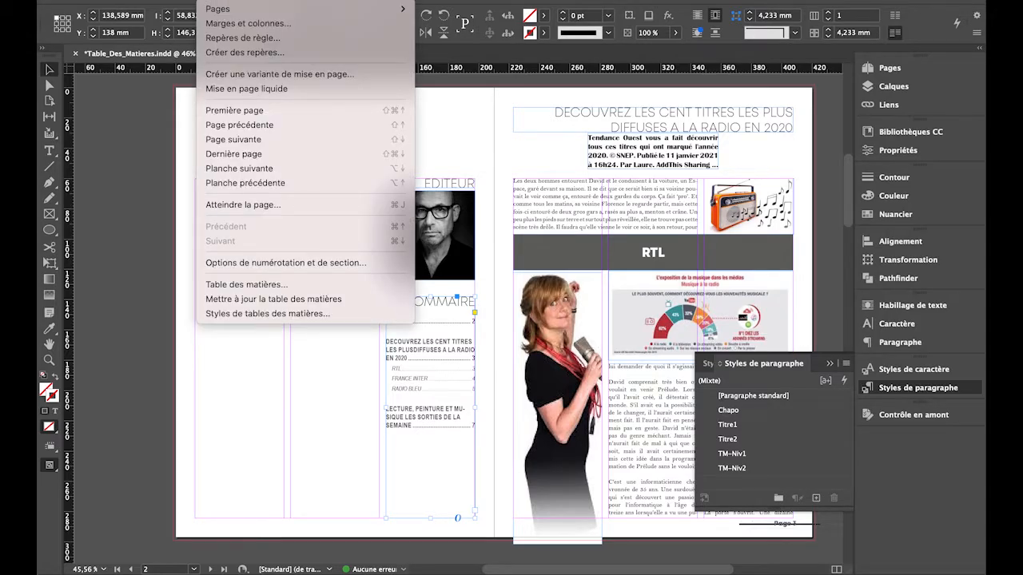
pyautogui.click(268, 299)
pyautogui.click(628, 318)
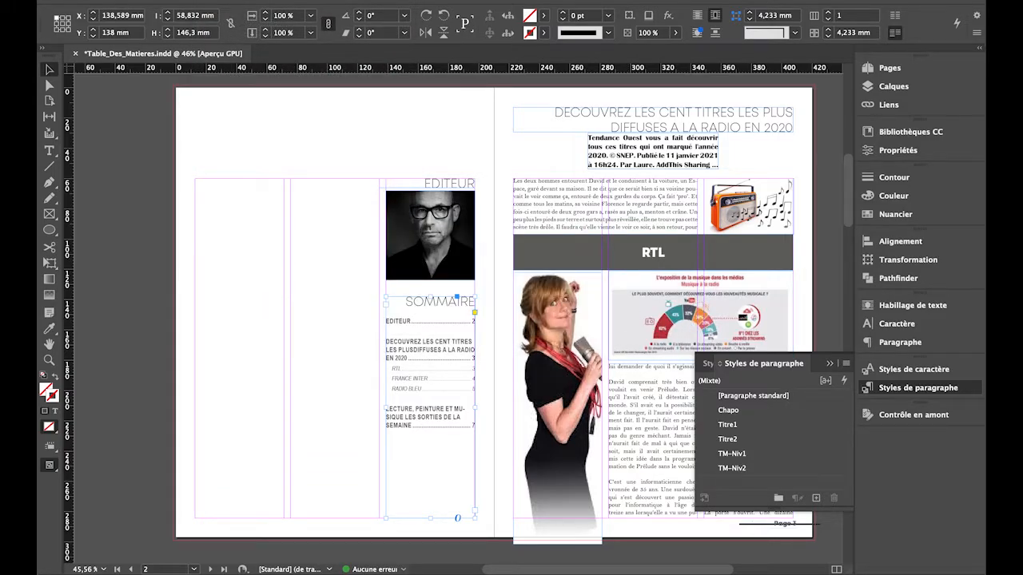
# - Regenerate the SOMMAIRE table of contents through its full settings, keeping the existing options, and deselect the frame
pyautogui.click(216, 3)
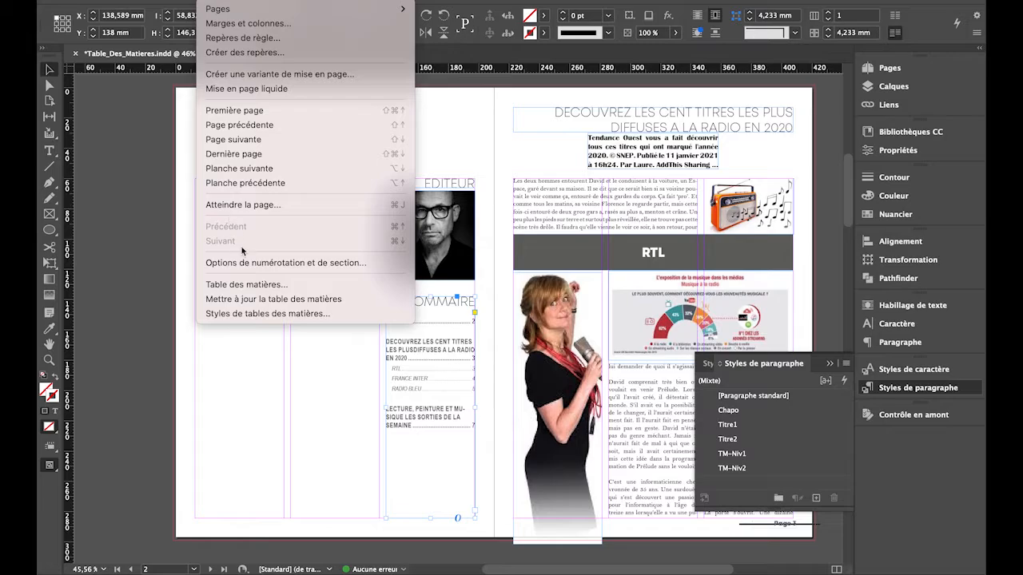
pyautogui.click(228, 285)
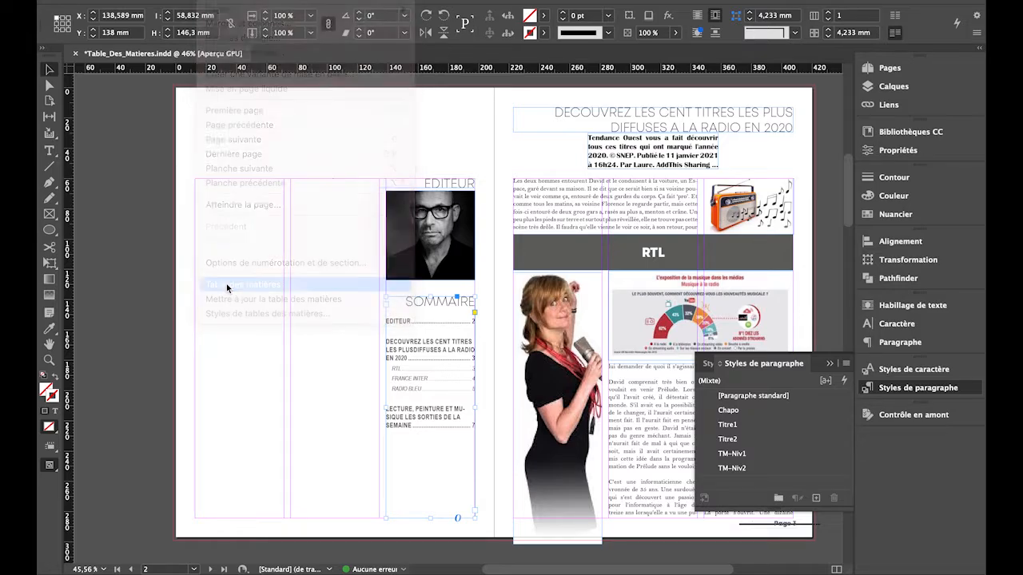
pyautogui.click(666, 183)
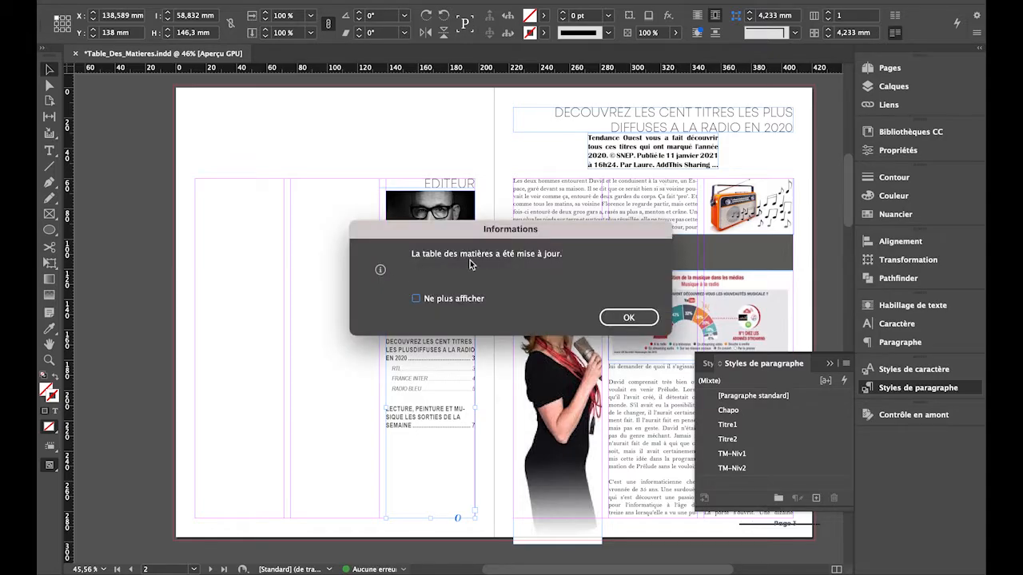
pyautogui.click(627, 317)
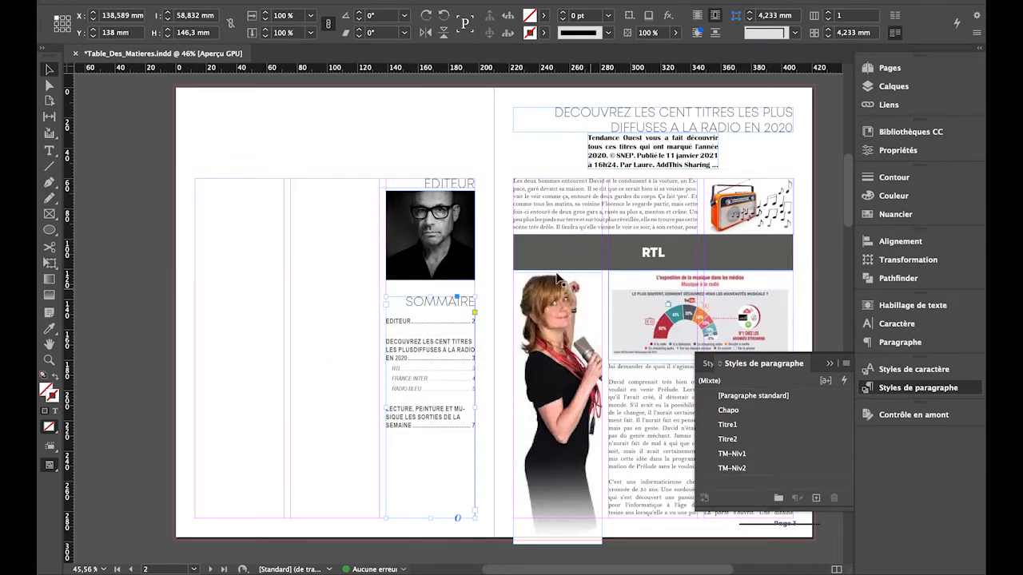
pyautogui.click(365, 135)
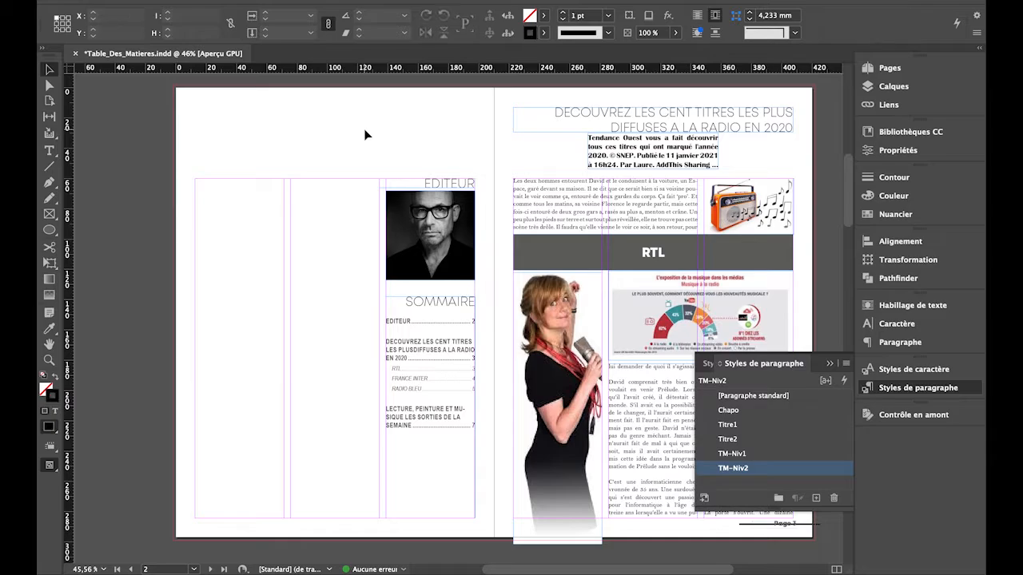